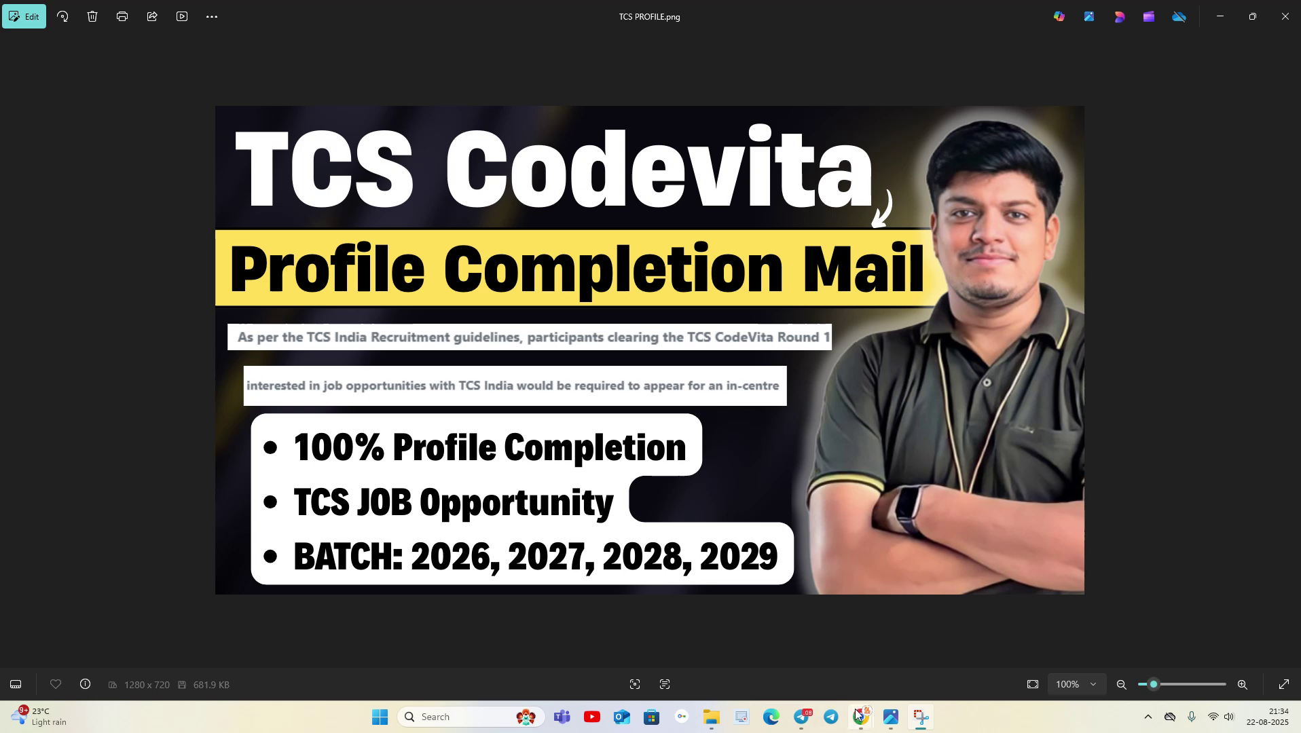
- Bring up the Online Learning channel's latest videos, led by the Capgemini, Accenture, Cognizant and TATA uploads
mouse_move(857, 715)
left_click(911, 685)
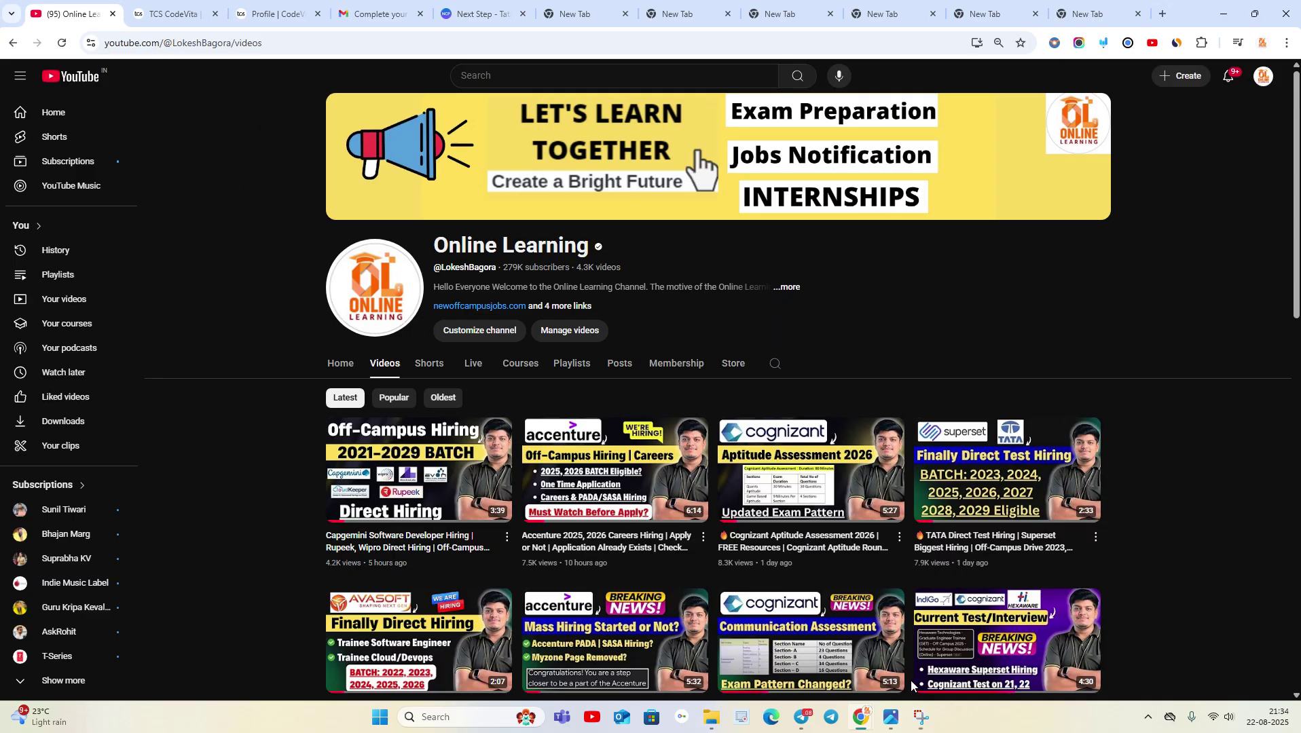
scroll(815, 611, "down", 2)
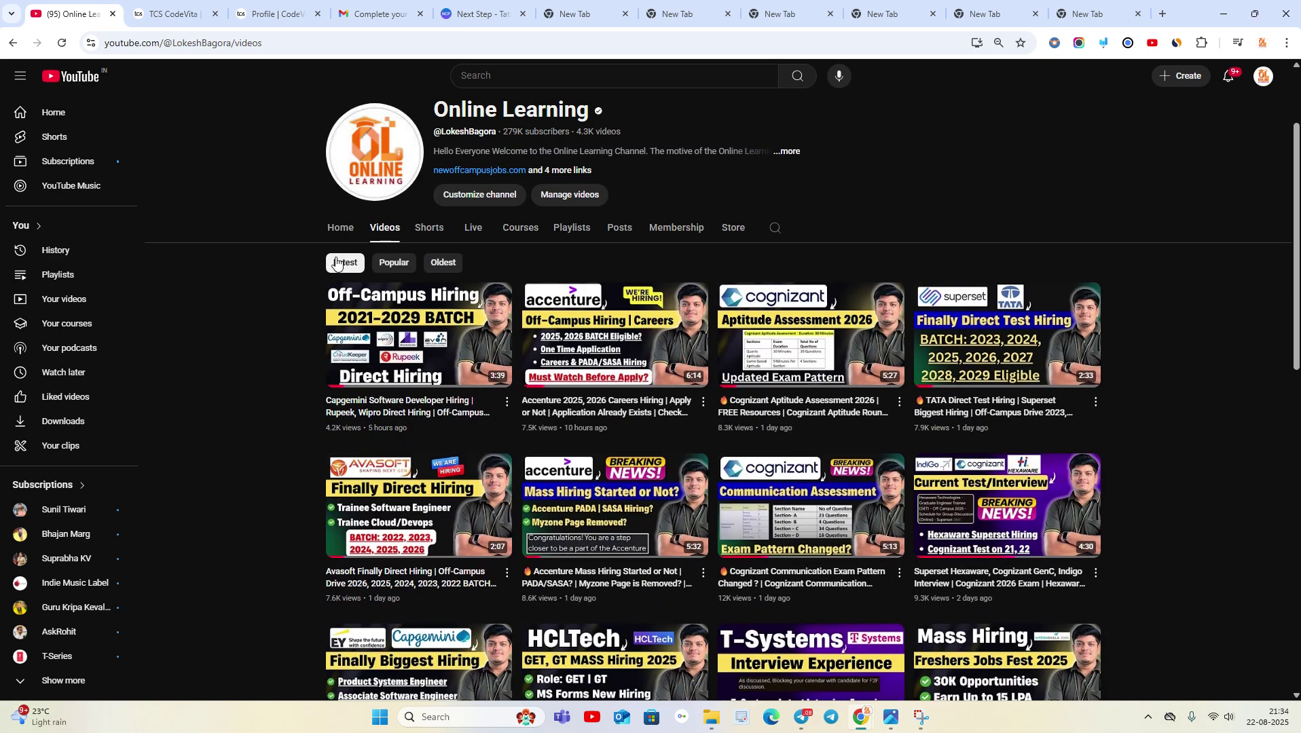
scroll(408, 285, "up", 2)
left_click_drag(611, 248, 432, 248)
left_click(288, 208)
scroll(288, 209, "down", 3)
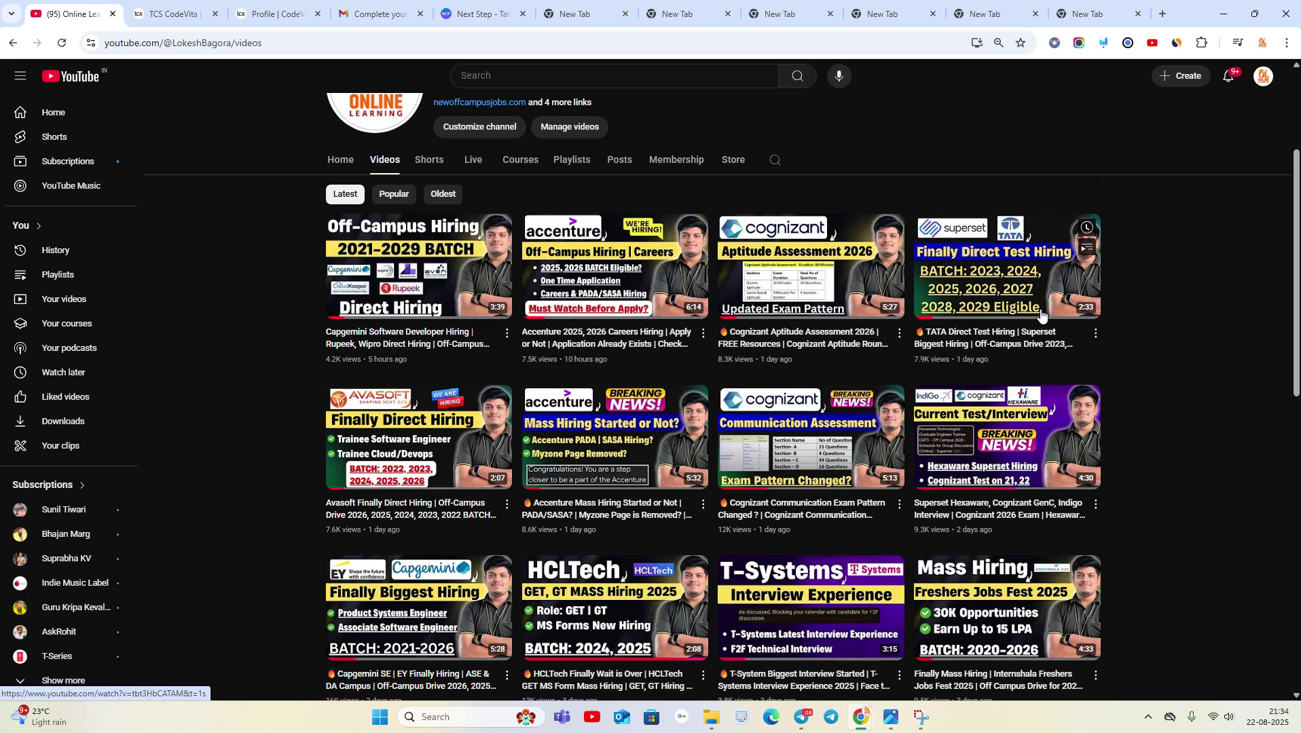
- Read through the TCS Careers email and its codevita.tcsapps.com profile-setup banner
left_click(178, 3)
left_click(377, 15)
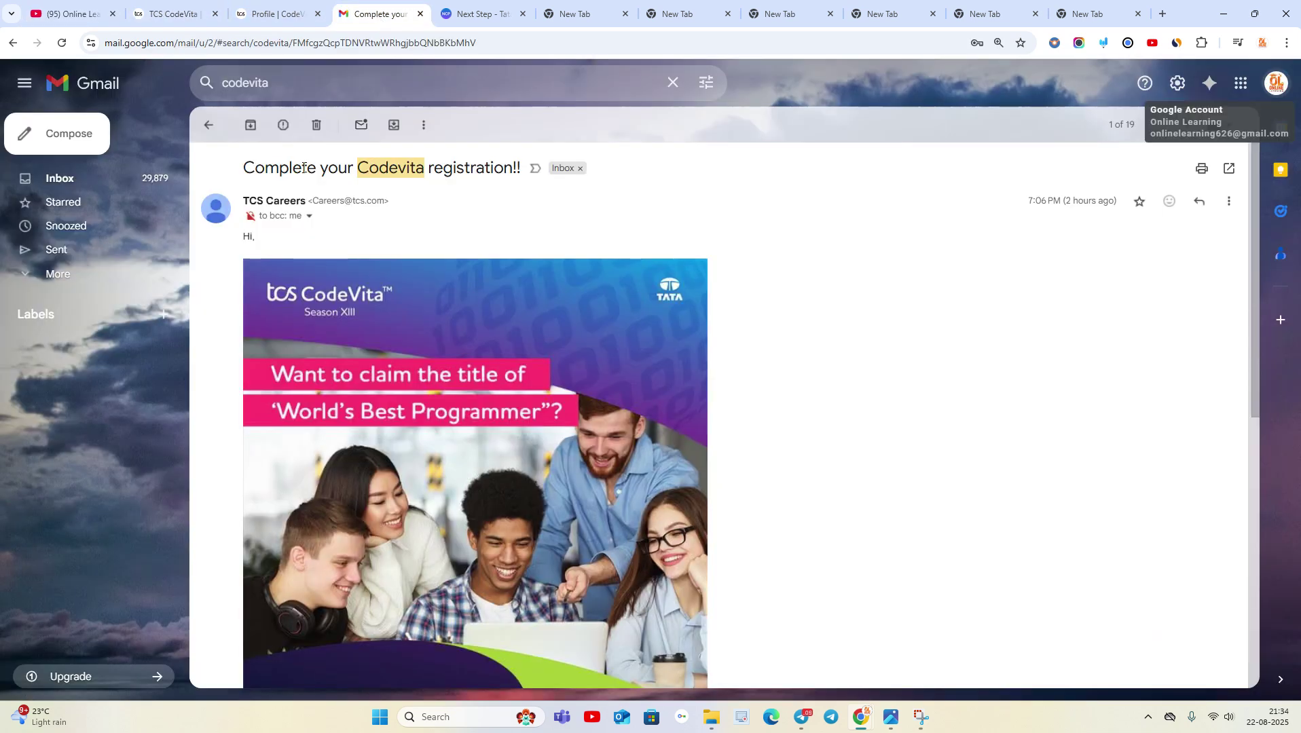
left_click_drag(260, 167, 450, 167)
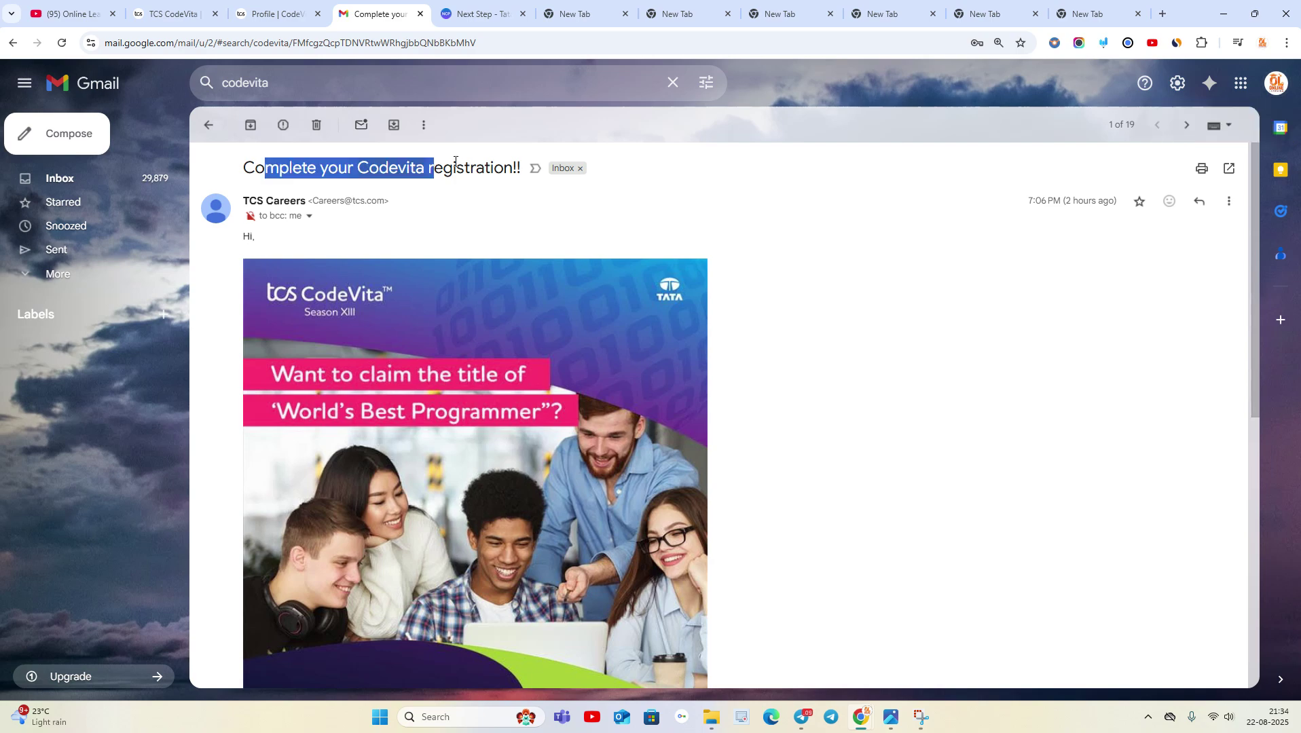
left_click(538, 221)
scroll(540, 221, "down", 1)
scroll(540, 221, "down", 2)
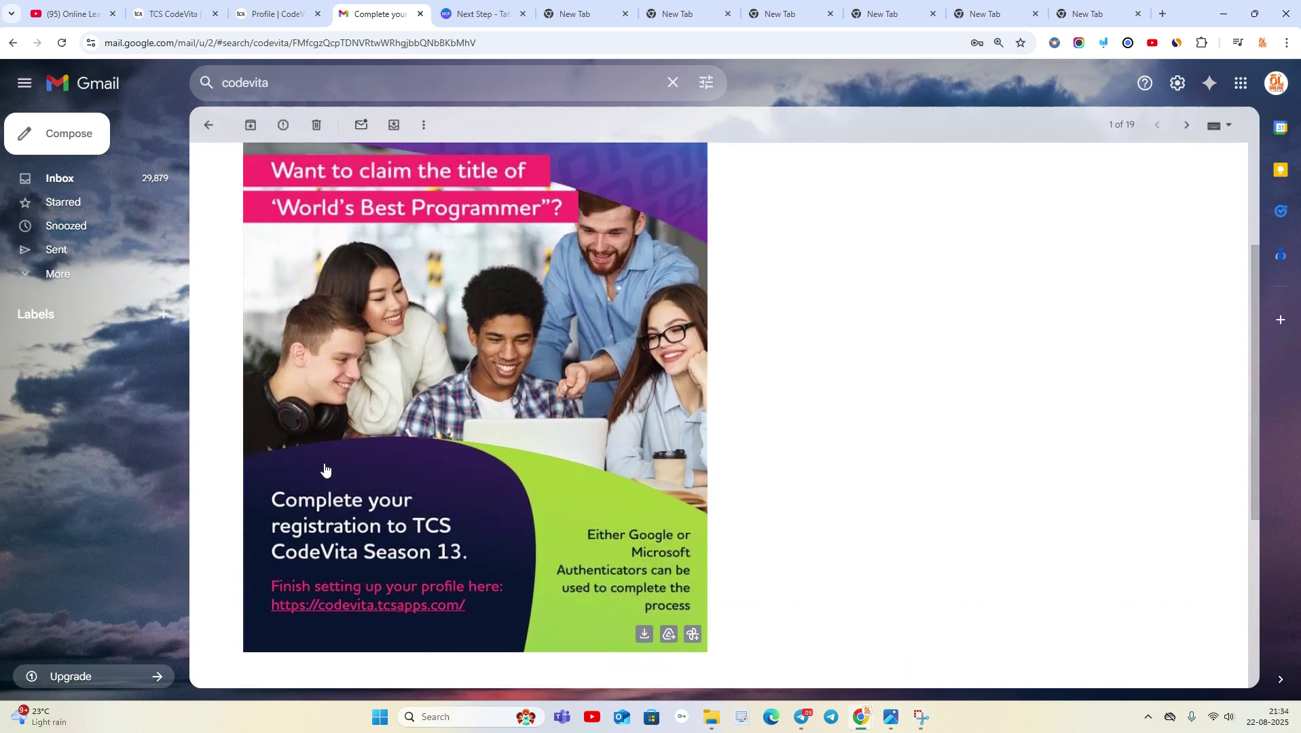
scroll(325, 464, "down", 1)
scroll(331, 479, "up", 1)
scroll(653, 606, "up", 3)
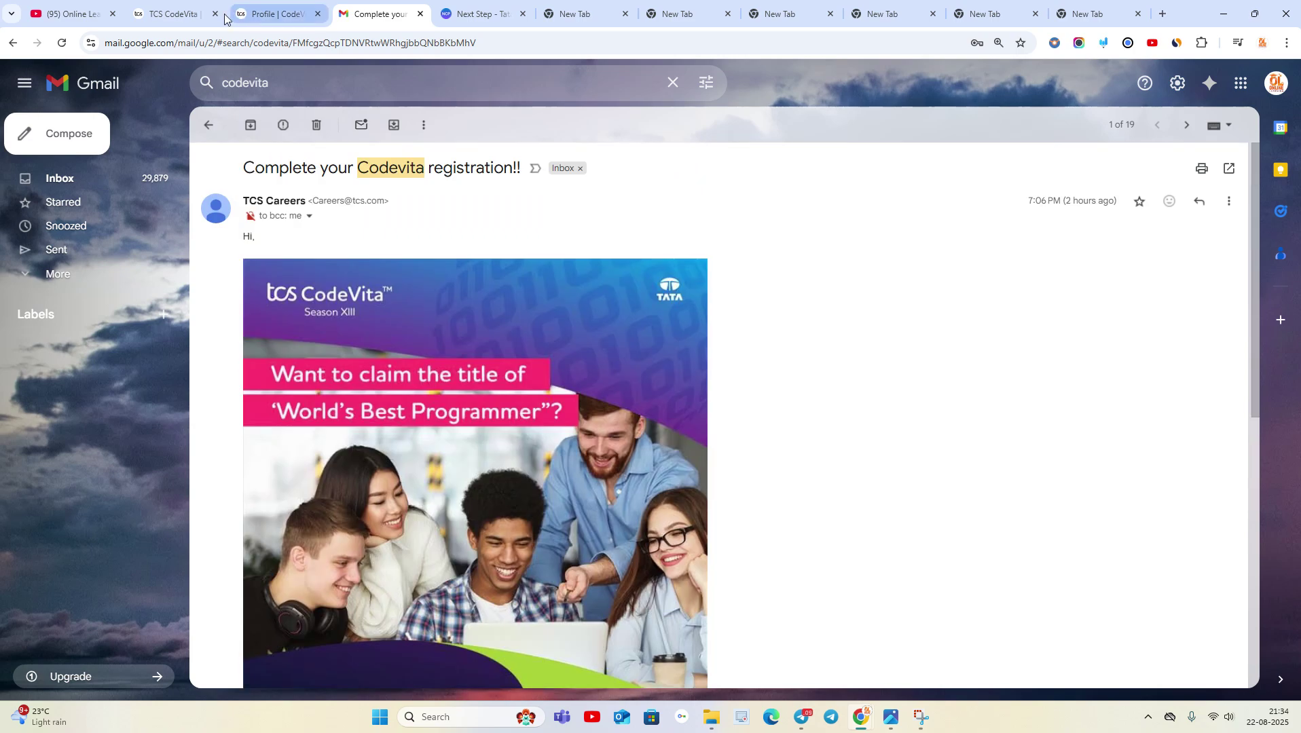
- Go from the CodeVita home page to the profile form, which shows 67% completed
left_click(181, 17)
scroll(653, 426, "down", 3)
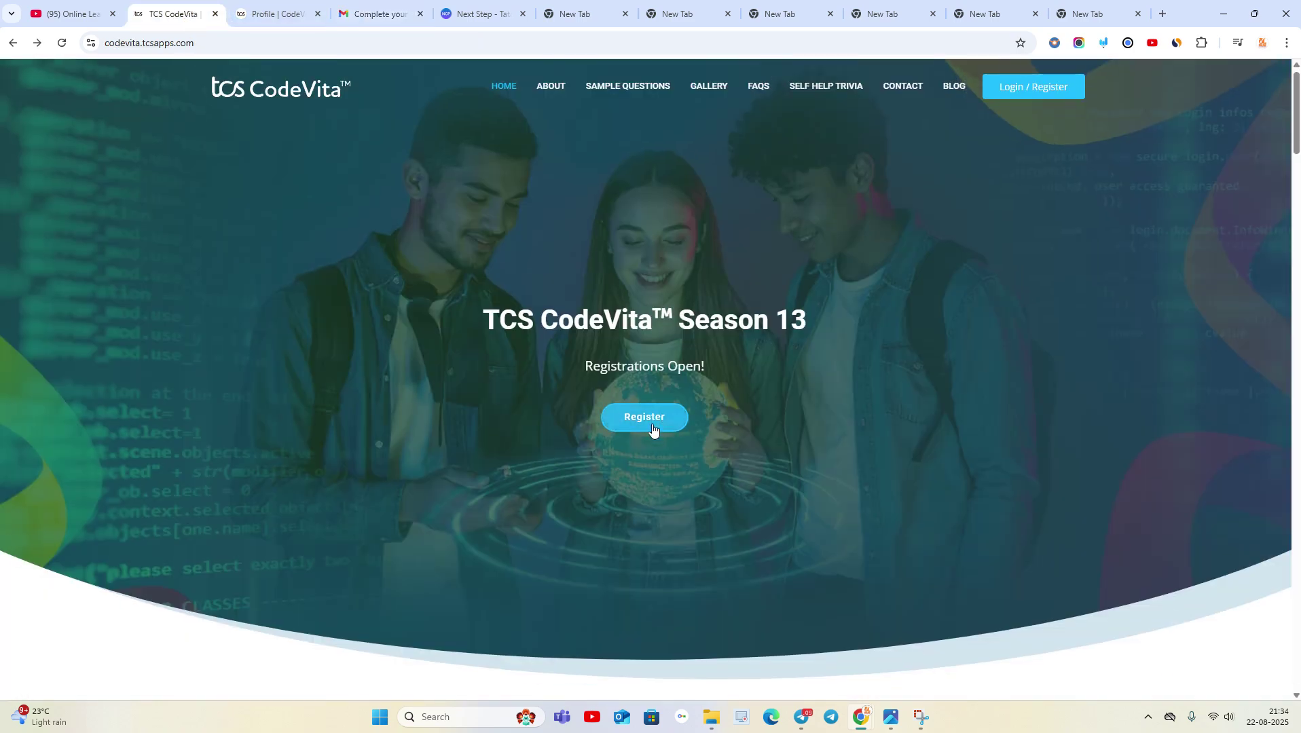
left_click(239, 17)
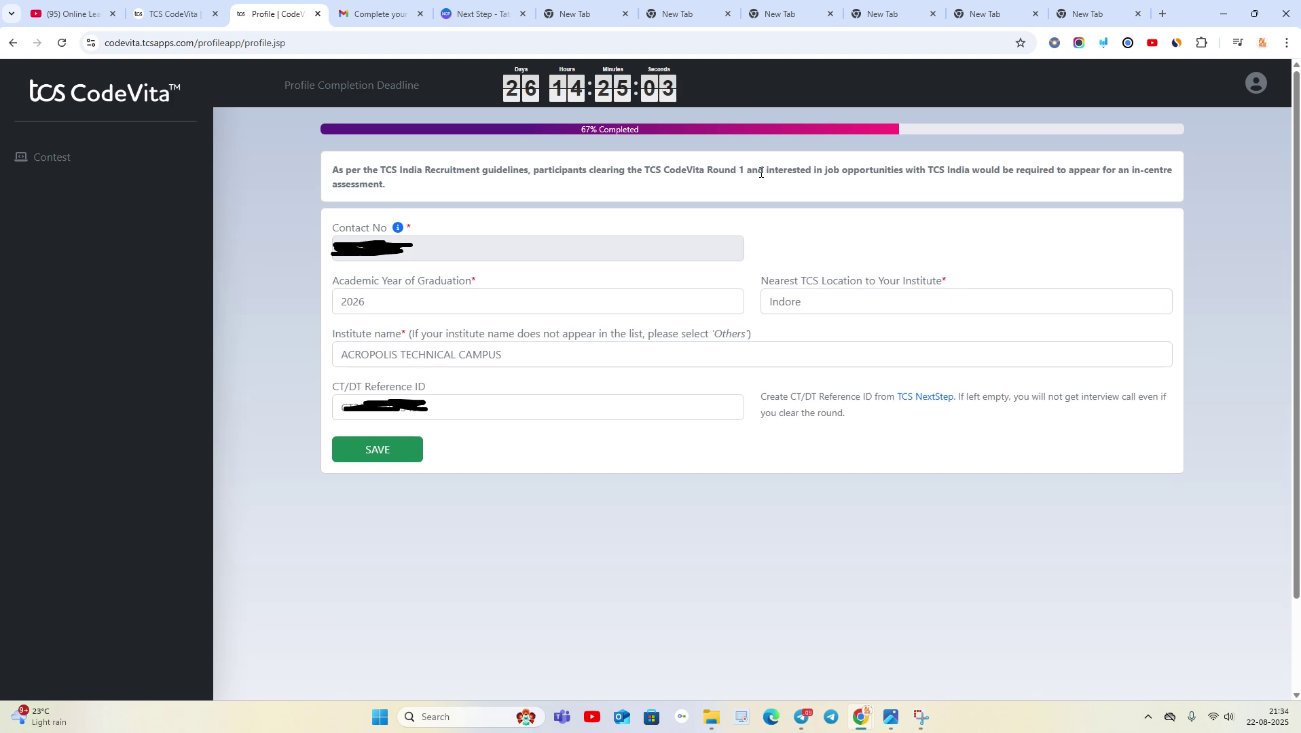
left_click_drag(872, 169, 1120, 170)
left_click(928, 170)
left_click(1153, 182)
- Check the graduation year (2026) and nearest TCS location (Indore) dropdowns, leaving both unchanged
left_click(393, 302)
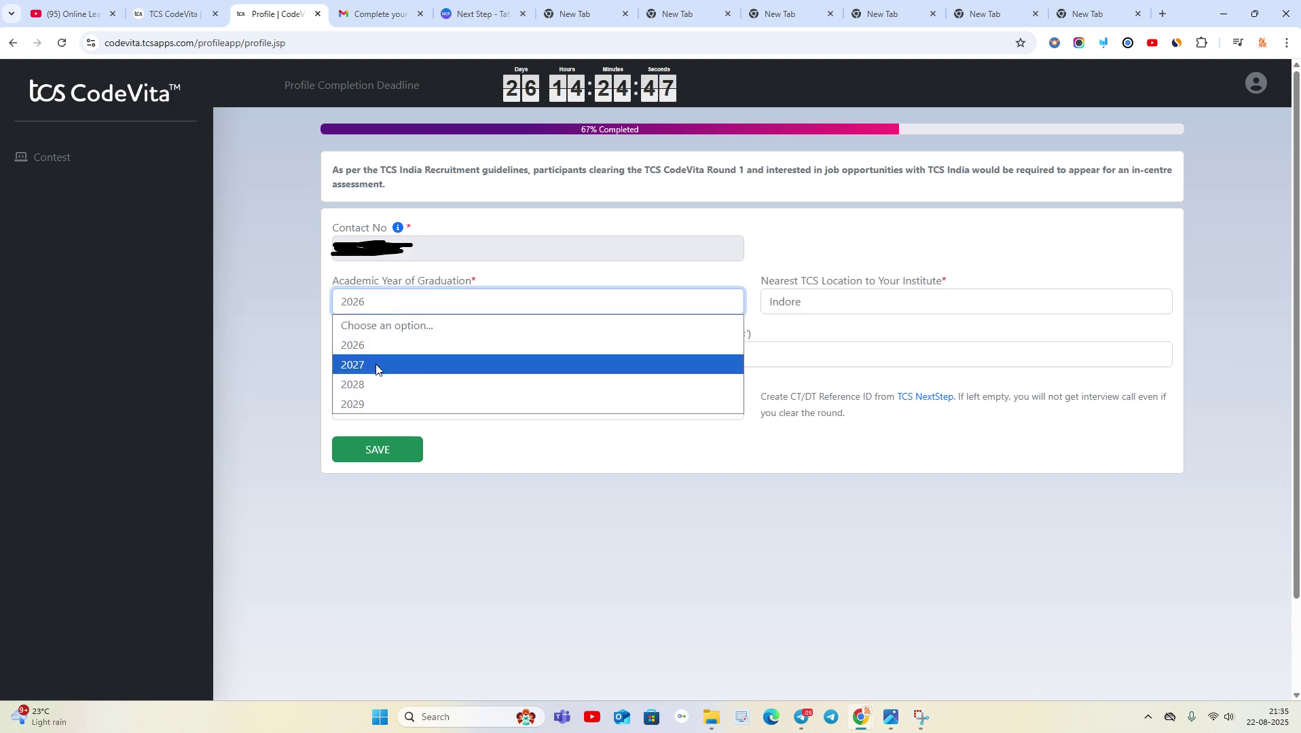
left_click(286, 303)
left_click(853, 307)
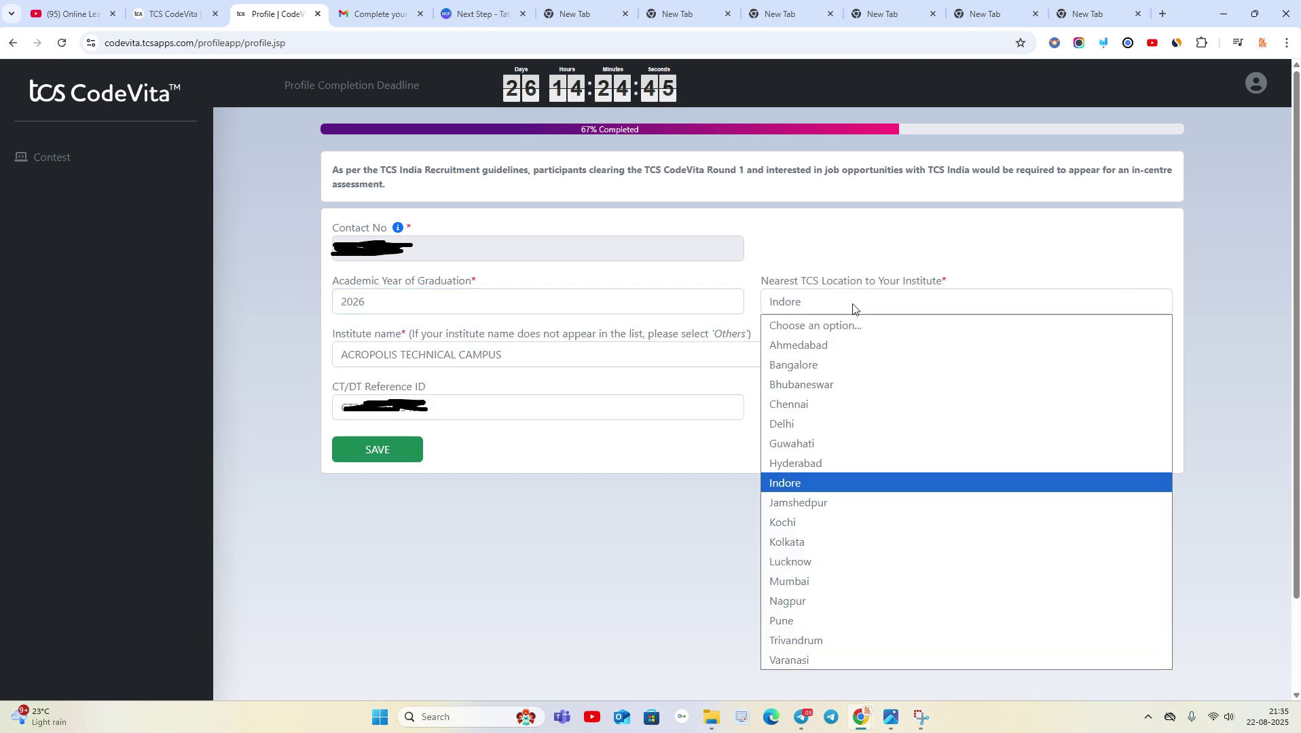
left_click(848, 307)
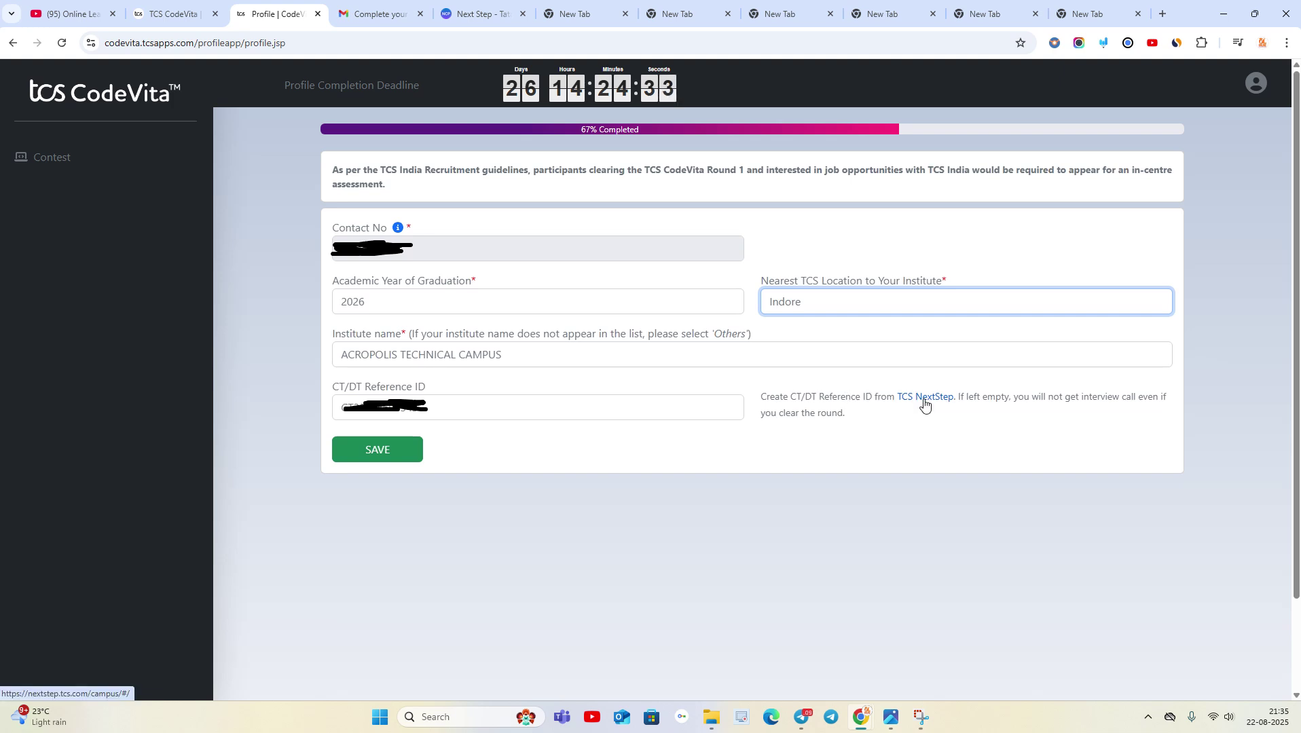
- Return to the NextStep home page and annotate a circled 'IT' and 'BPS' beside the Home heading
left_click(489, 14)
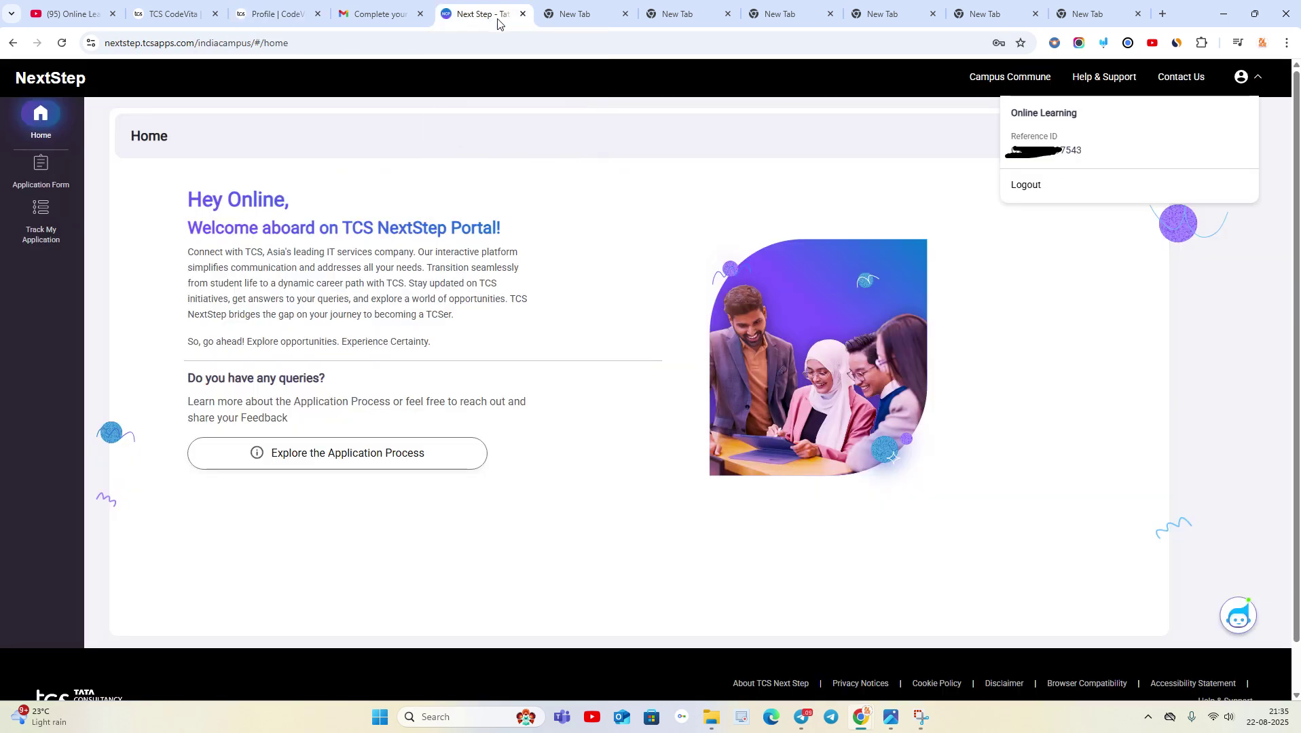
left_click(284, 15)
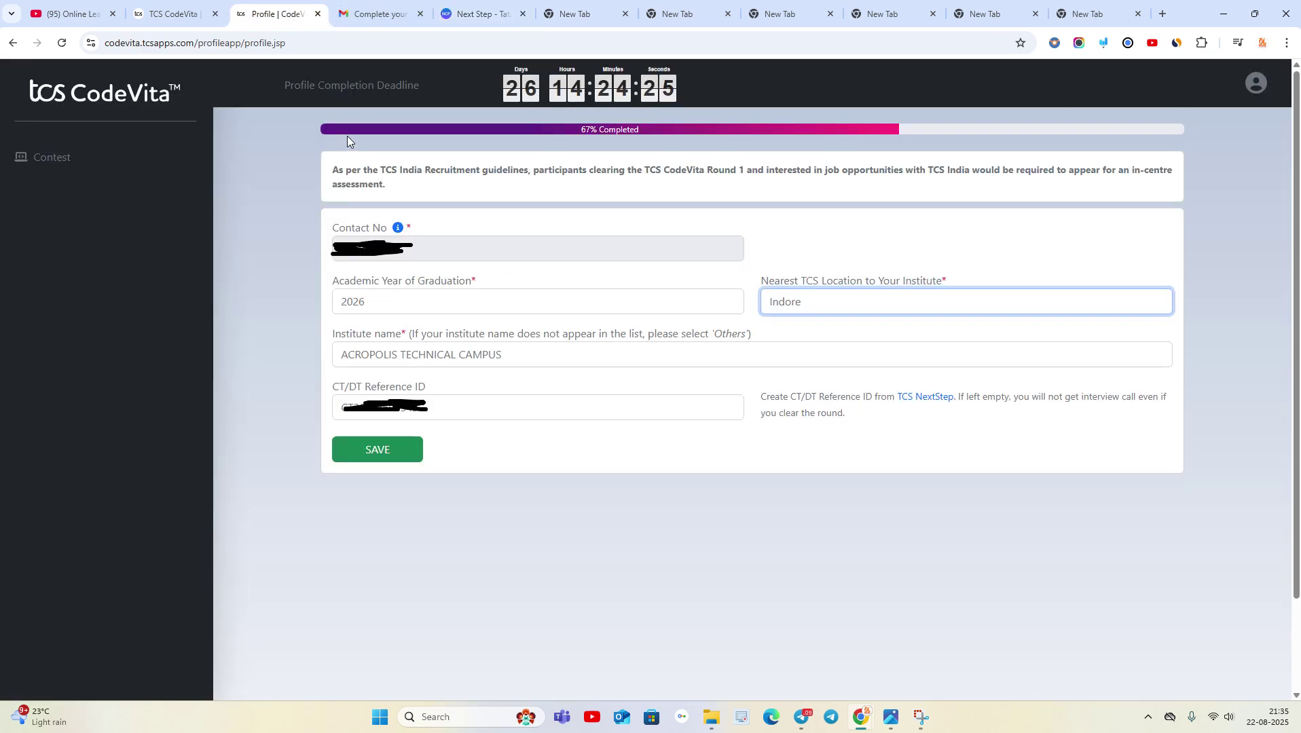
left_click(508, 19)
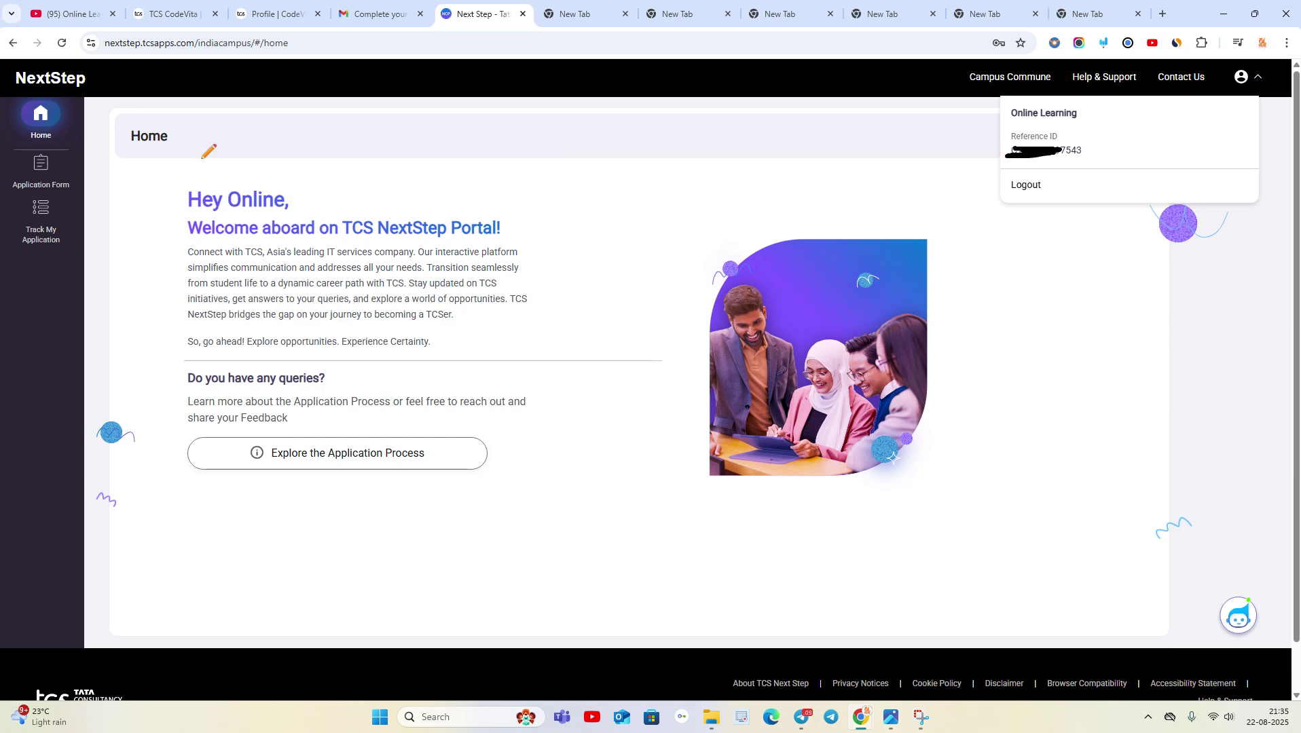
mouse_move(367, 139)
left_mouse_down()
mouse_move(368, 168)
mouse_move(387, 138)
mouse_move(385, 165)
mouse_move(404, 125)
mouse_move(358, 129)
mouse_move(372, 171)
mouse_move(414, 118)
mouse_move(397, 118)
left_mouse_up()
mouse_move(526, 136)
left_mouse_down()
mouse_move(534, 127)
mouse_move(521, 173)
left_mouse_up()
mouse_move(569, 132)
left_mouse_down()
mouse_move(569, 155)
mouse_move(575, 126)
mouse_move(589, 134)
mouse_move(572, 146)
left_mouse_up()
mouse_move(547, 144)
left_mouse_down()
mouse_move(613, 136)
mouse_move(592, 157)
left_mouse_up()
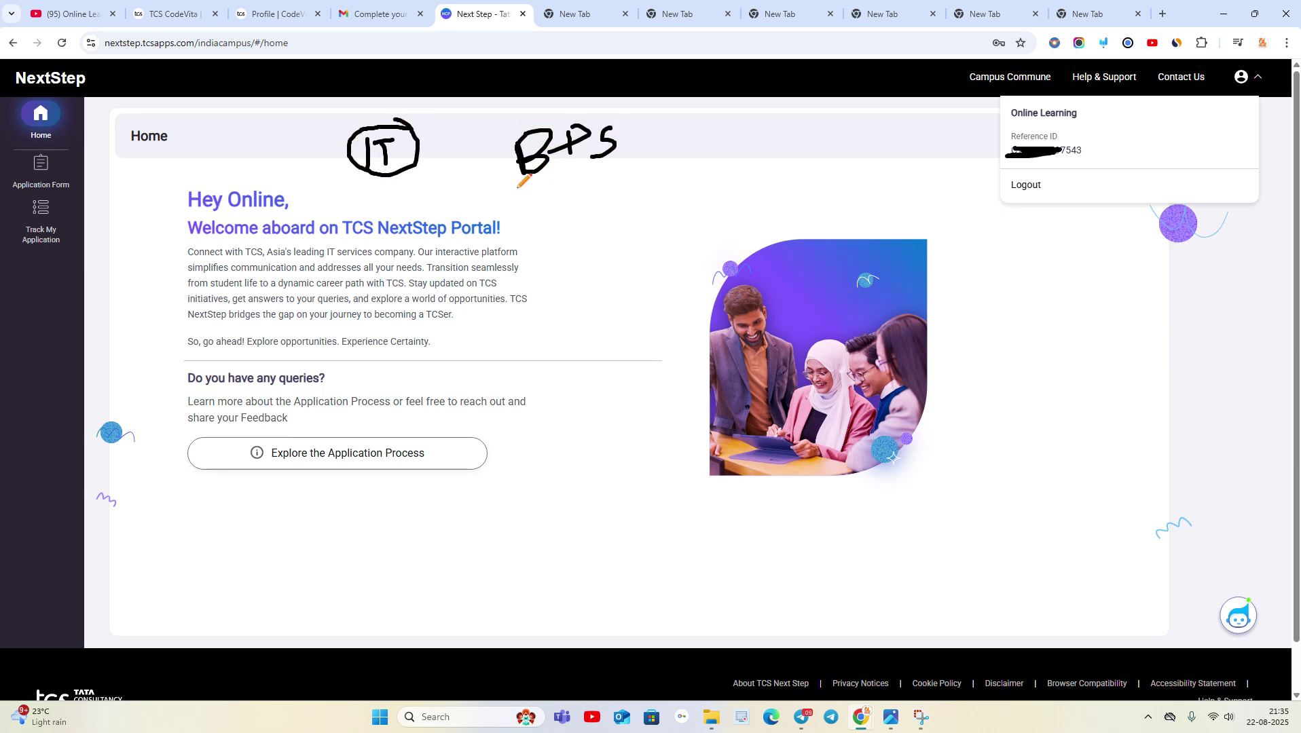
- Underline BPS twice, reinforce the IT circle, and circle the Reference ID in the profile details
left_click_drag(515, 189, 618, 168)
left_click_drag(504, 201, 624, 177)
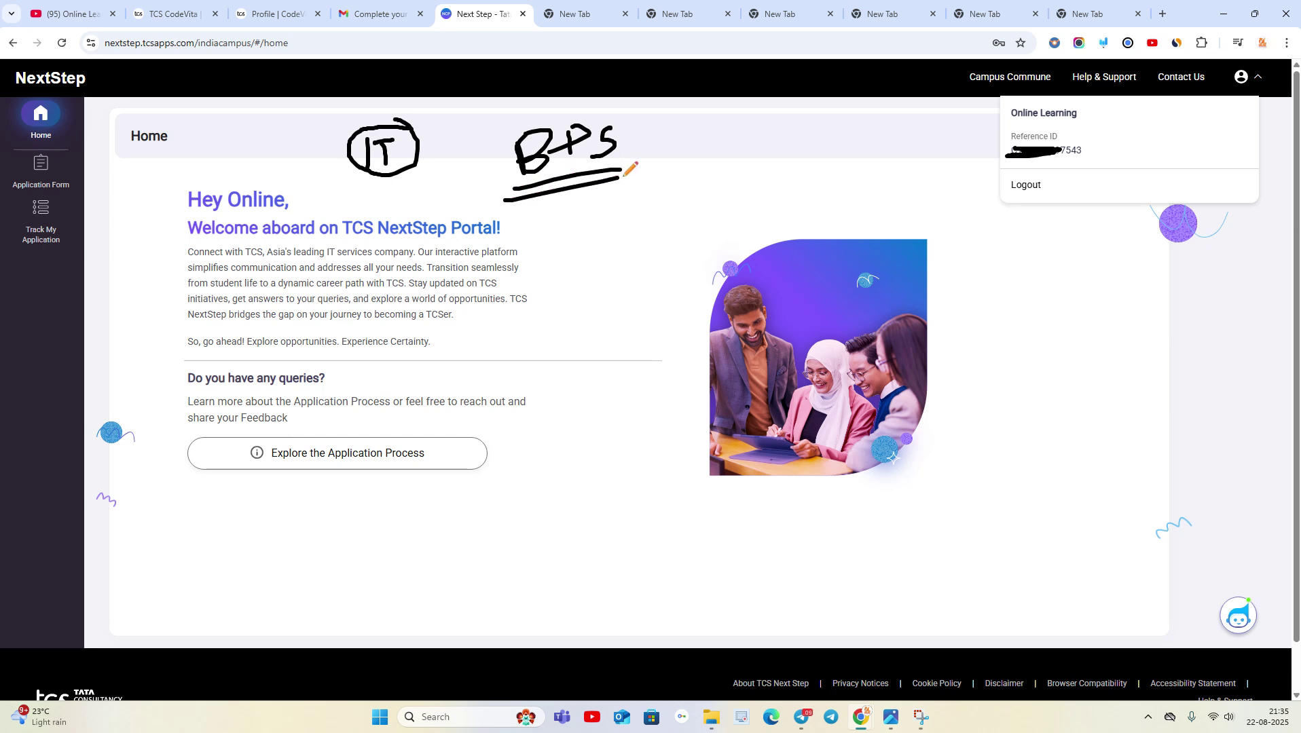
mouse_move(344, 186)
left_mouse_down()
mouse_move(430, 116)
mouse_move(350, 184)
left_mouse_up()
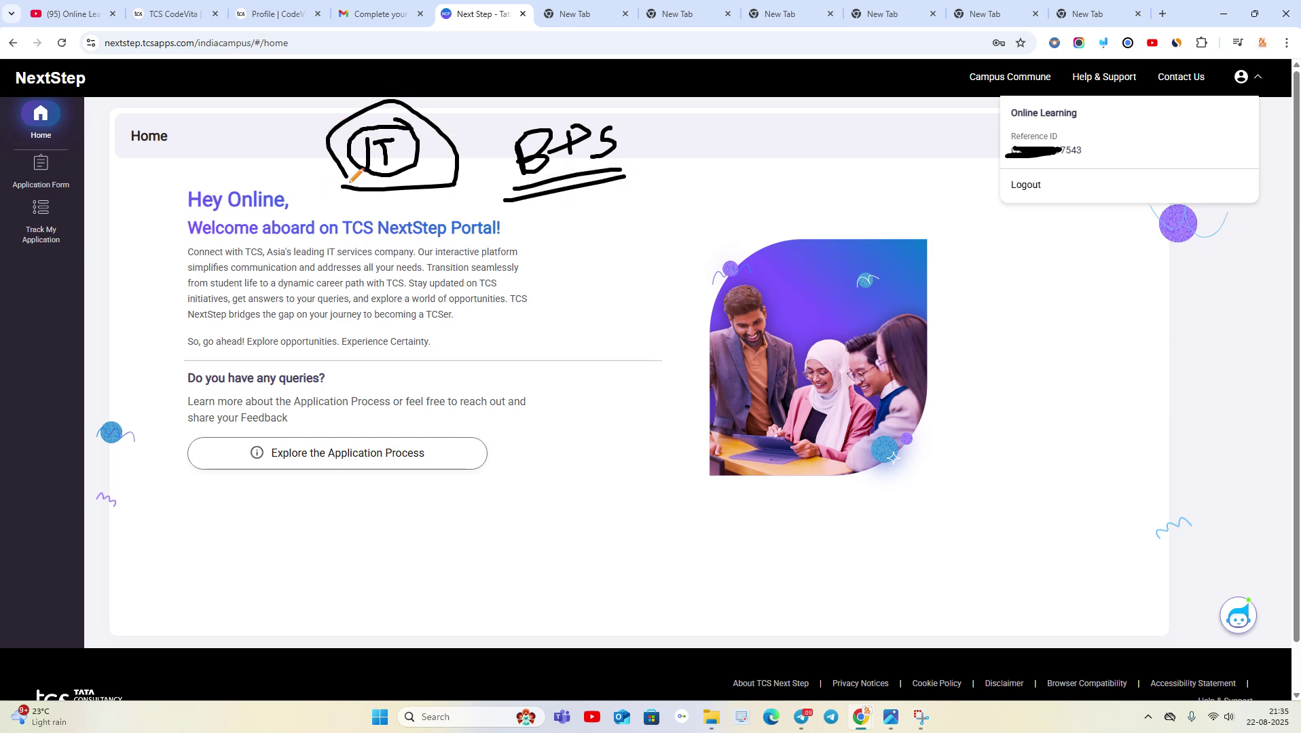
left_click_drag(287, 143, 360, 140)
mouse_move(1060, 117)
left_mouse_down()
mouse_move(981, 139)
mouse_move(1124, 167)
mouse_move(1060, 117)
left_mouse_up()
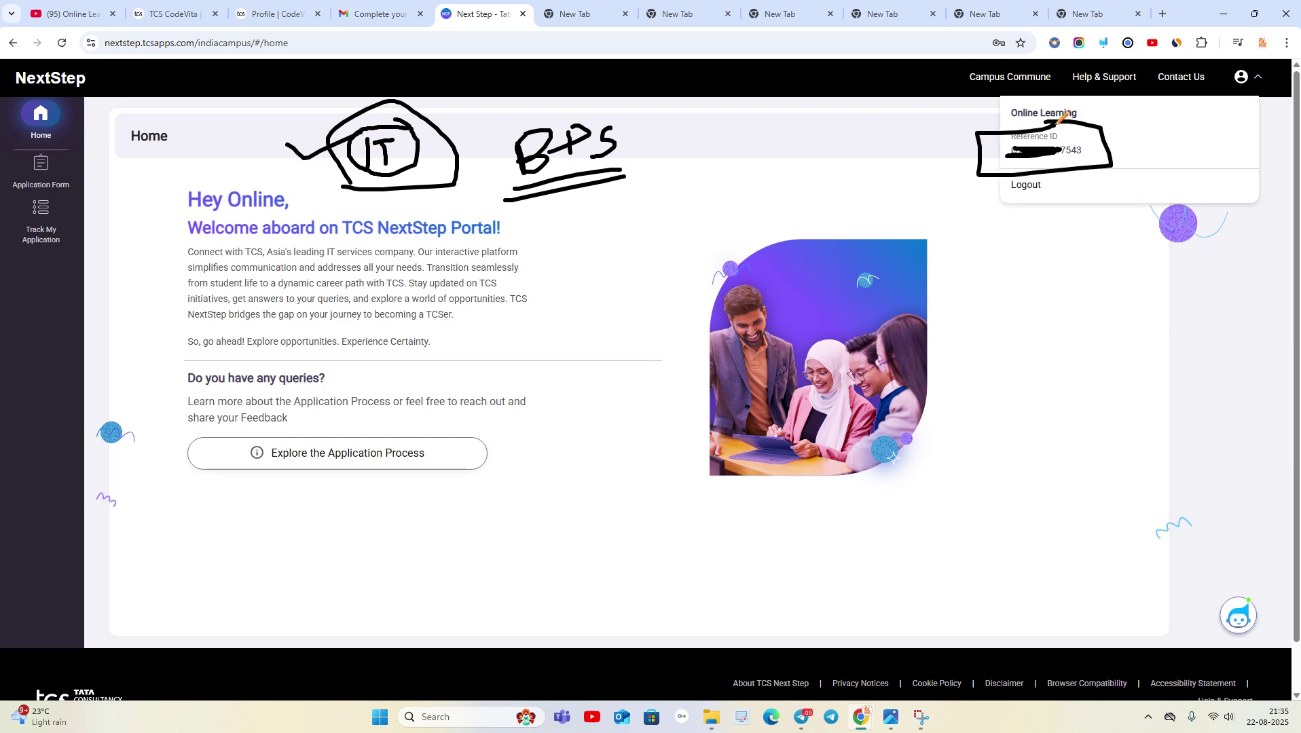
left_click(953, 155)
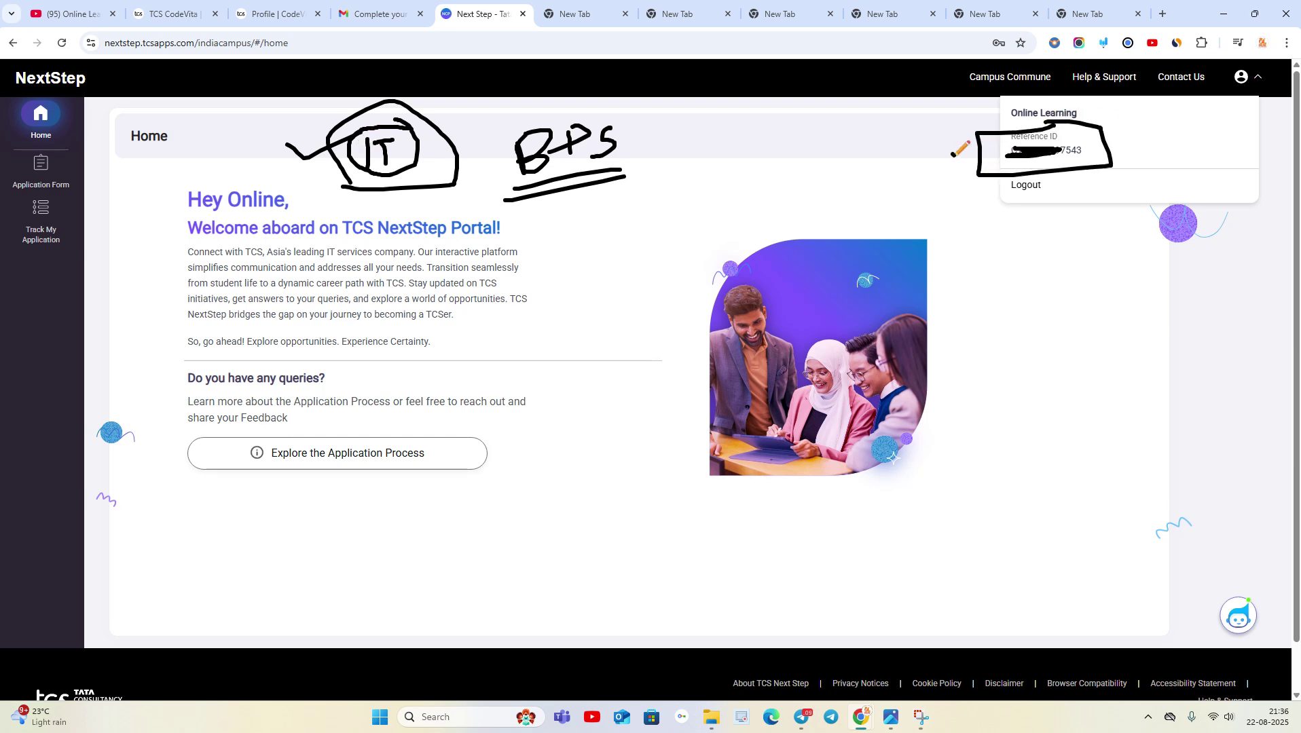
- Save the CodeVita profile twice, confirming each time, until it shows 100% Completed, then return to Gmail
left_click(296, 20)
left_click(381, 446)
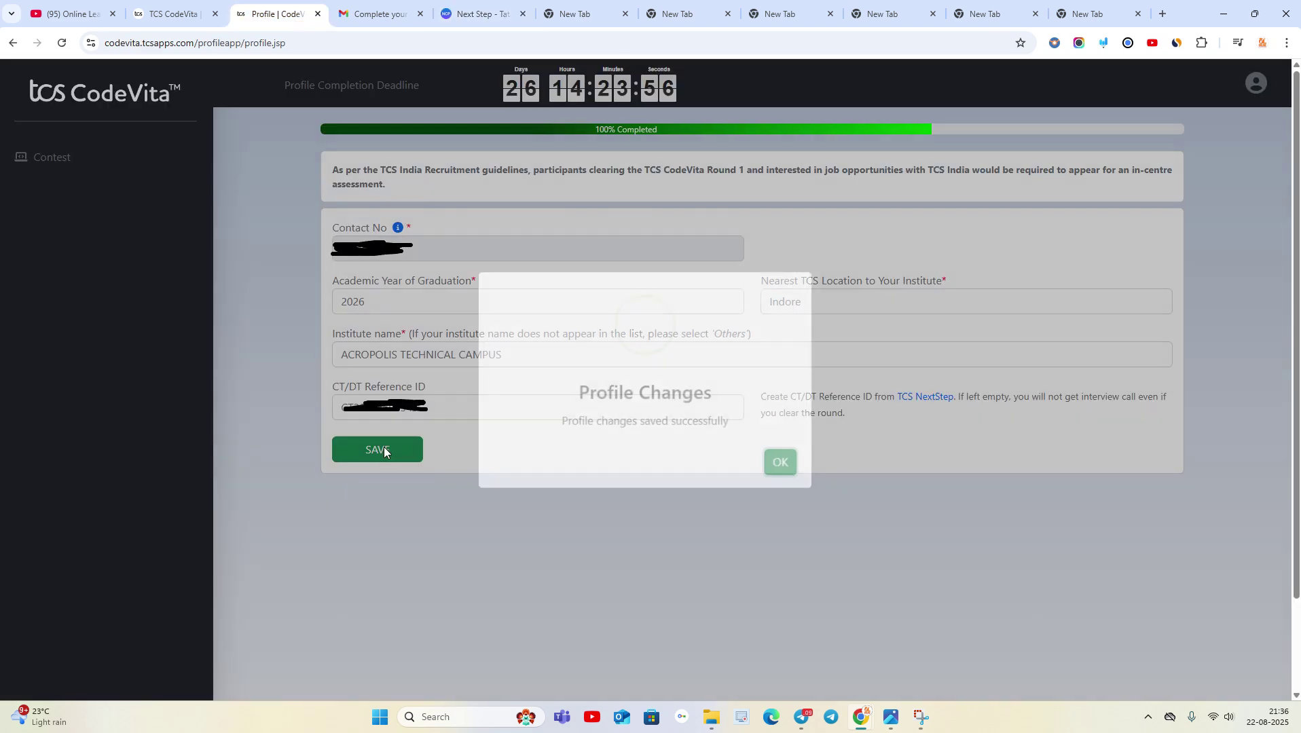
left_click(778, 459)
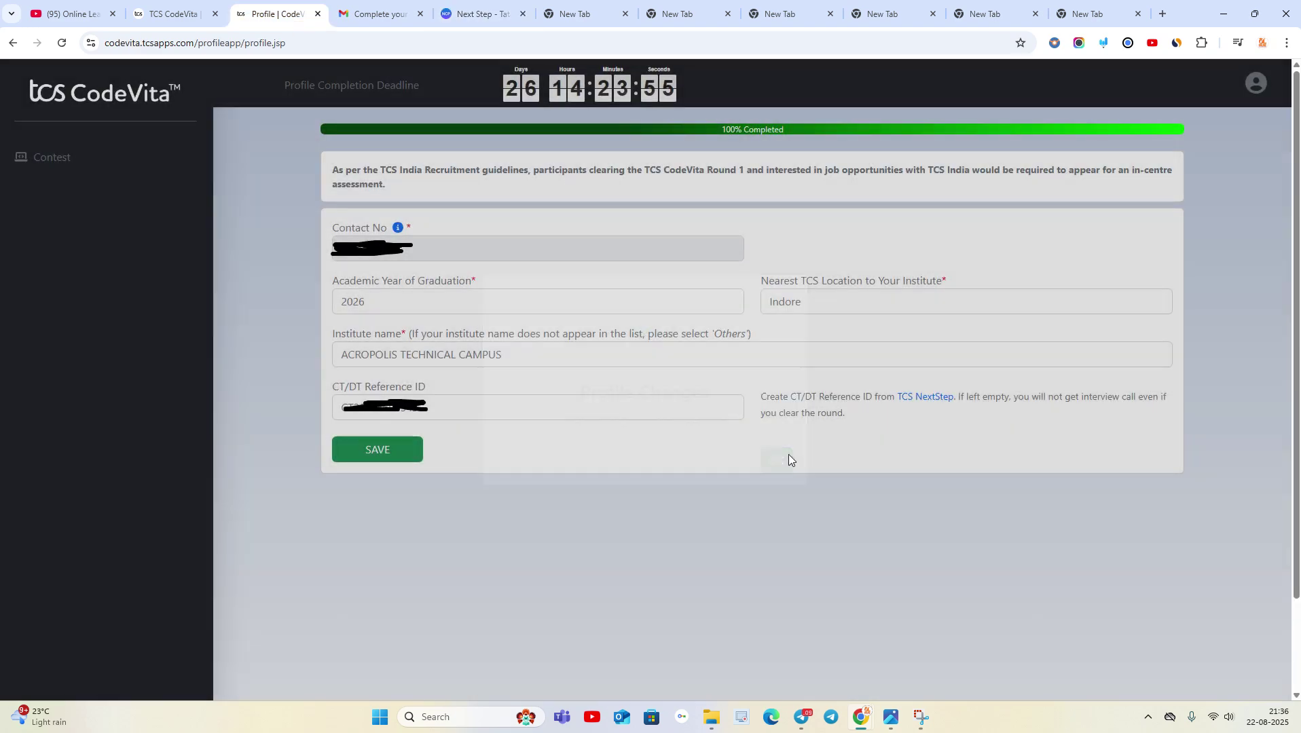
left_click_drag(716, 137, 829, 125)
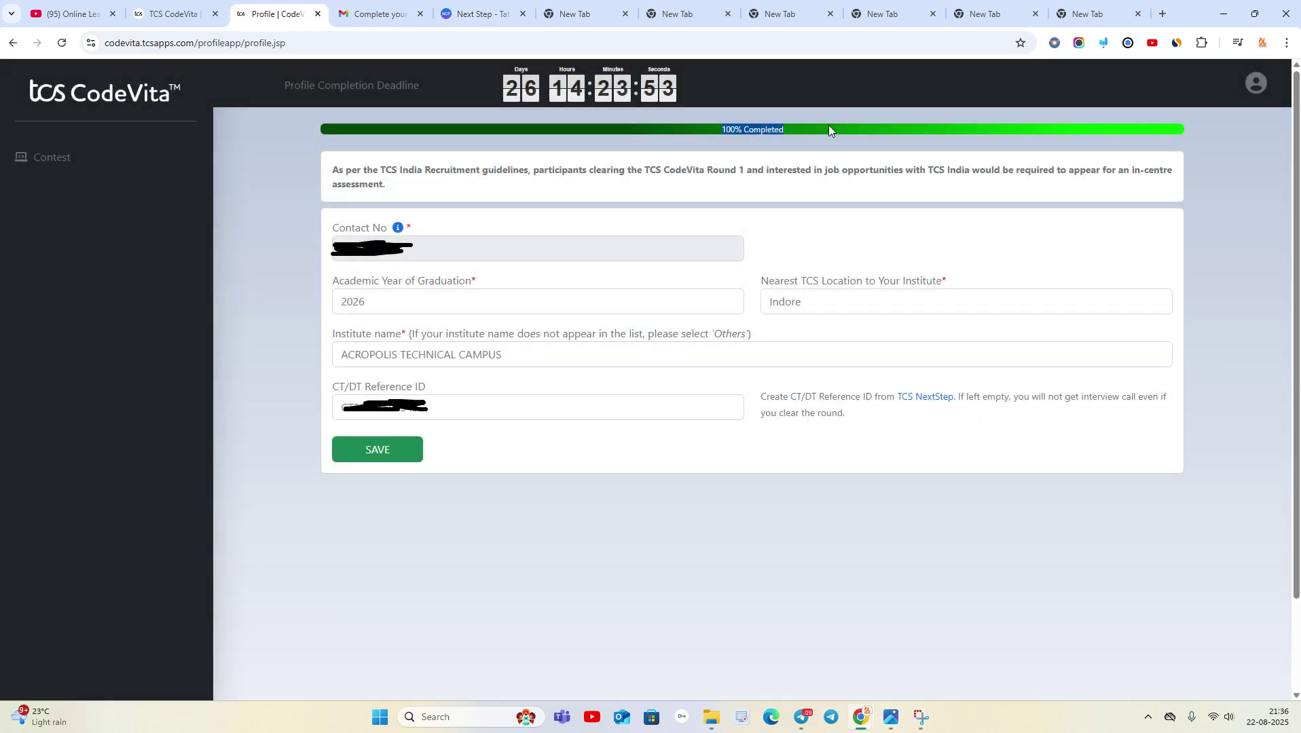
left_click(409, 454)
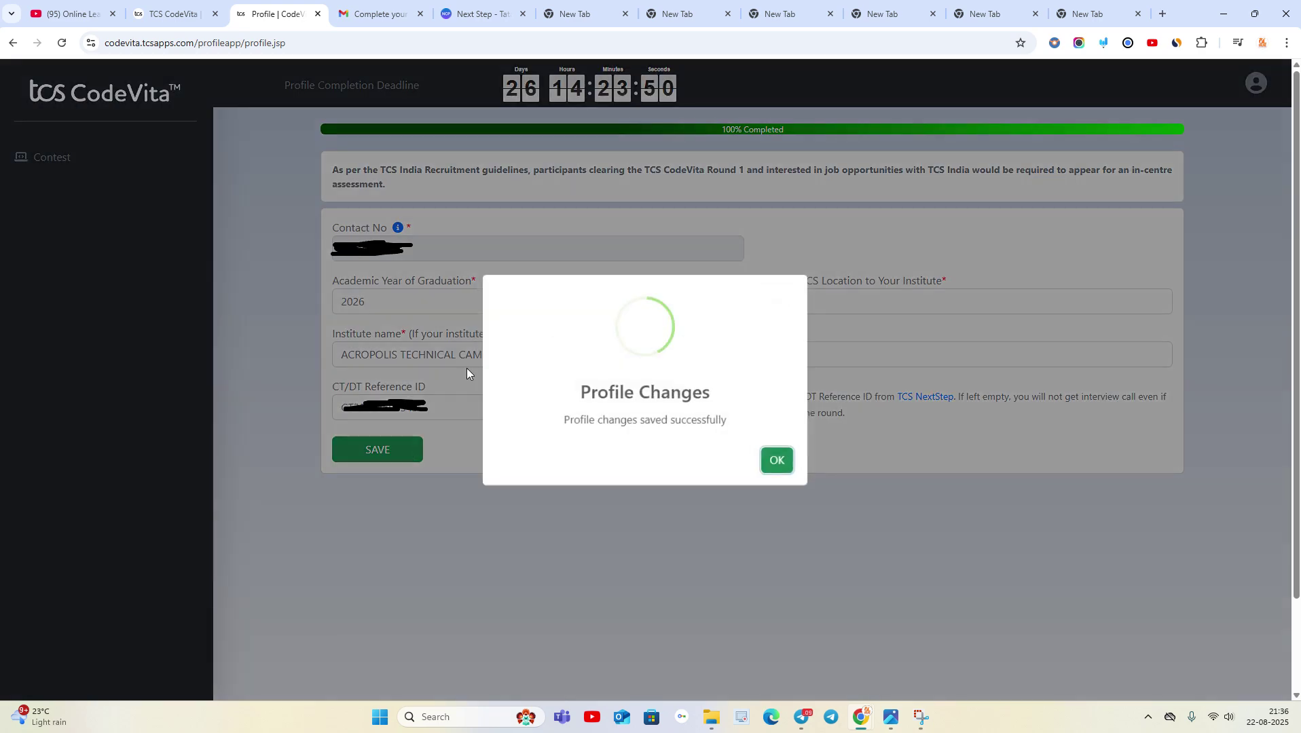
left_click(772, 461)
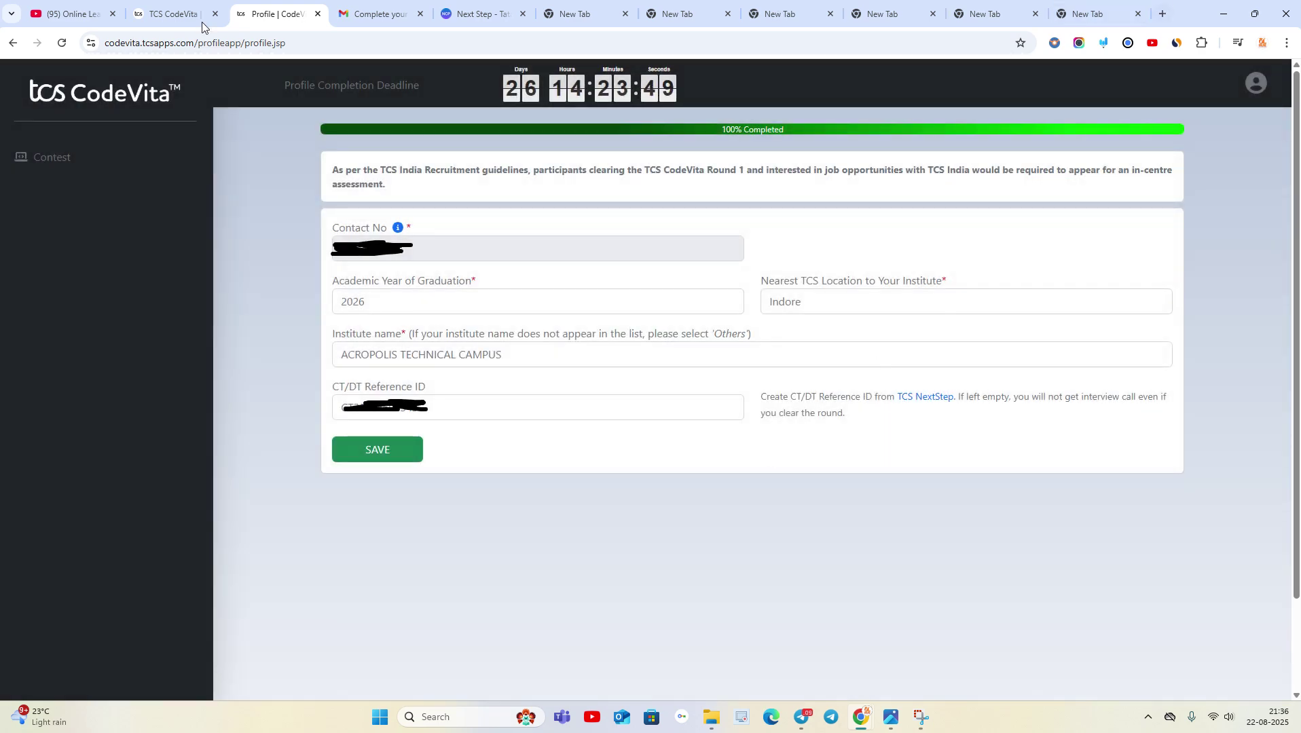
left_click(355, 12)
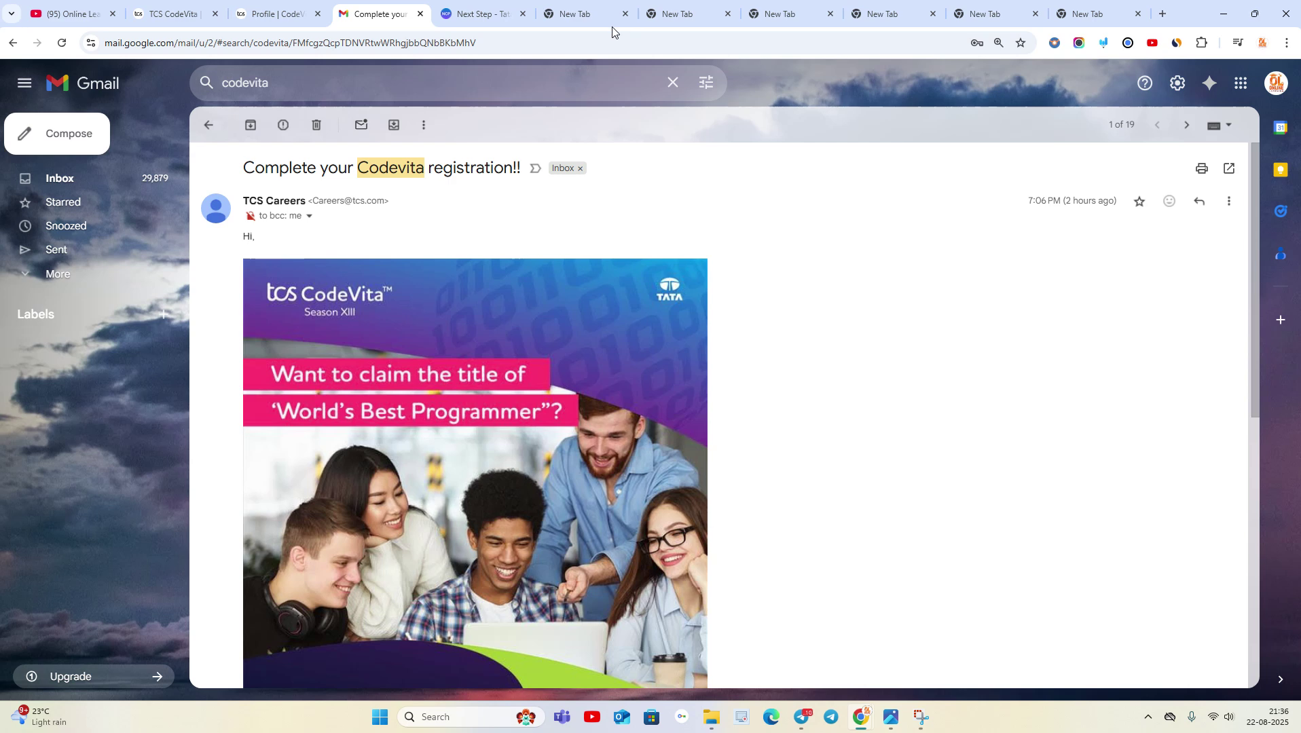
- Review the 100% completed CodeVita profile, then bring up the CodeVita home page
key("ctrl+shift+Tab")
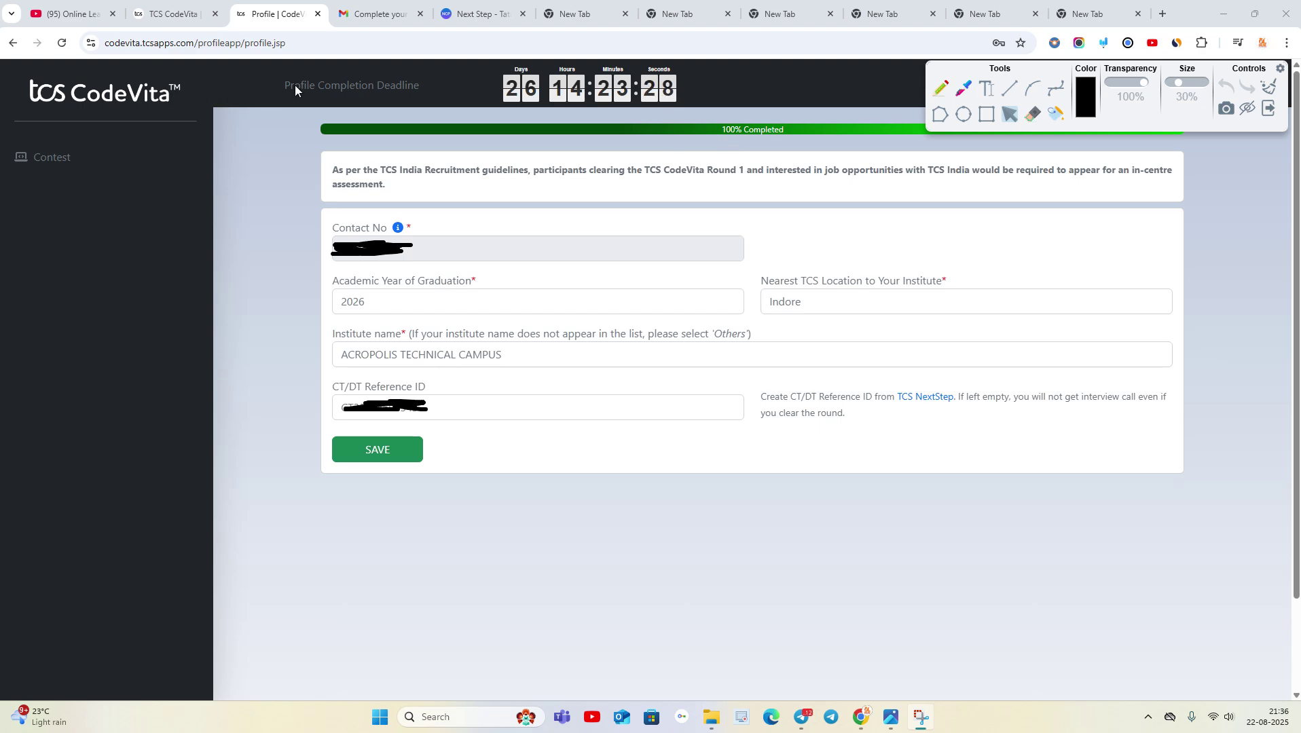
left_click(173, 14)
scroll(523, 344, "down", 7)
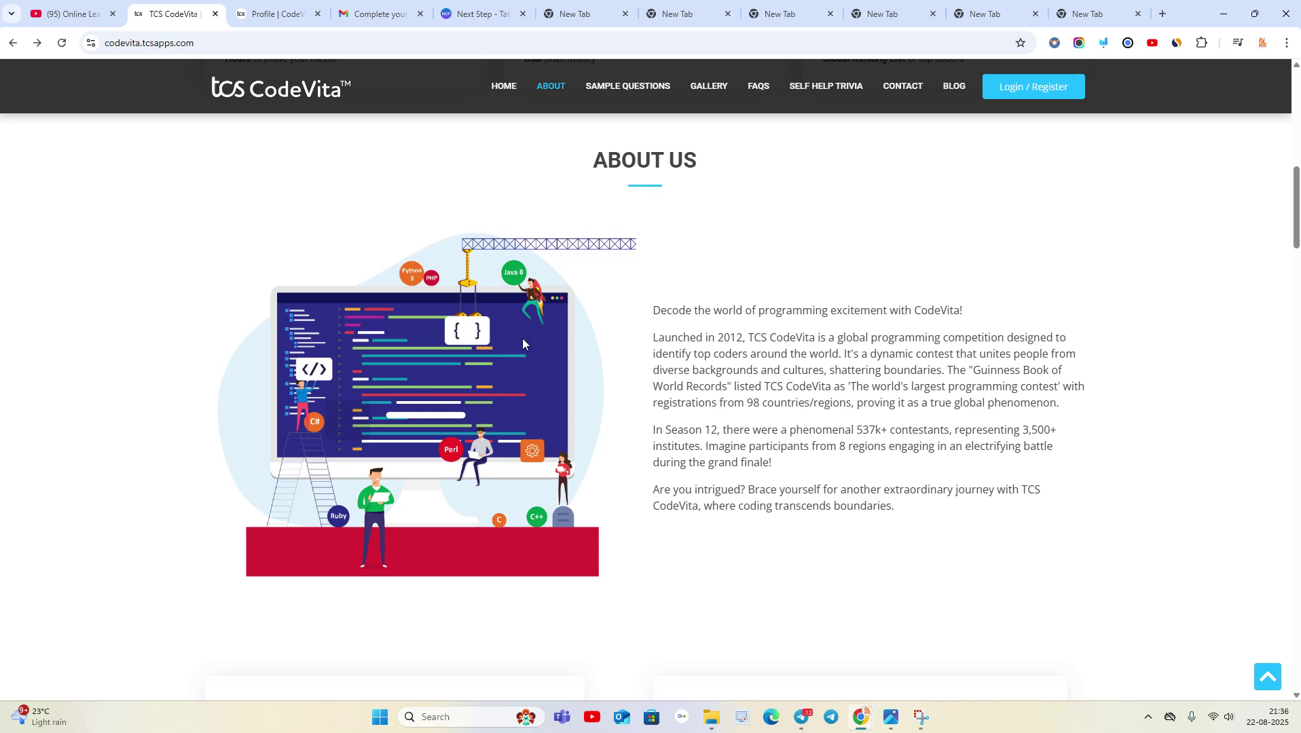
scroll(522, 340, "up", 5)
scroll(497, 304, "down", 13)
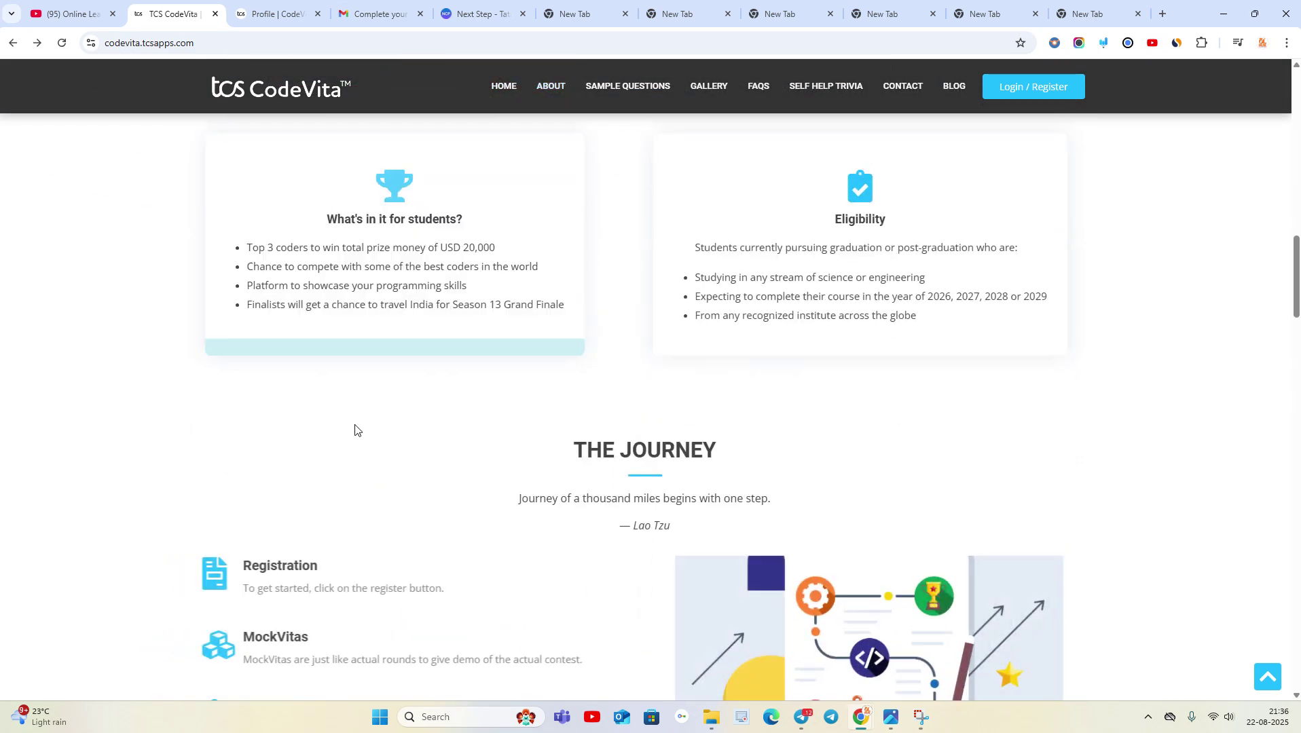
- Scroll through the CodeVita home page sections, then open TCS PROFILE.png in Photos
scroll(255, 372, "down", 5)
scroll(258, 380, "down", 7)
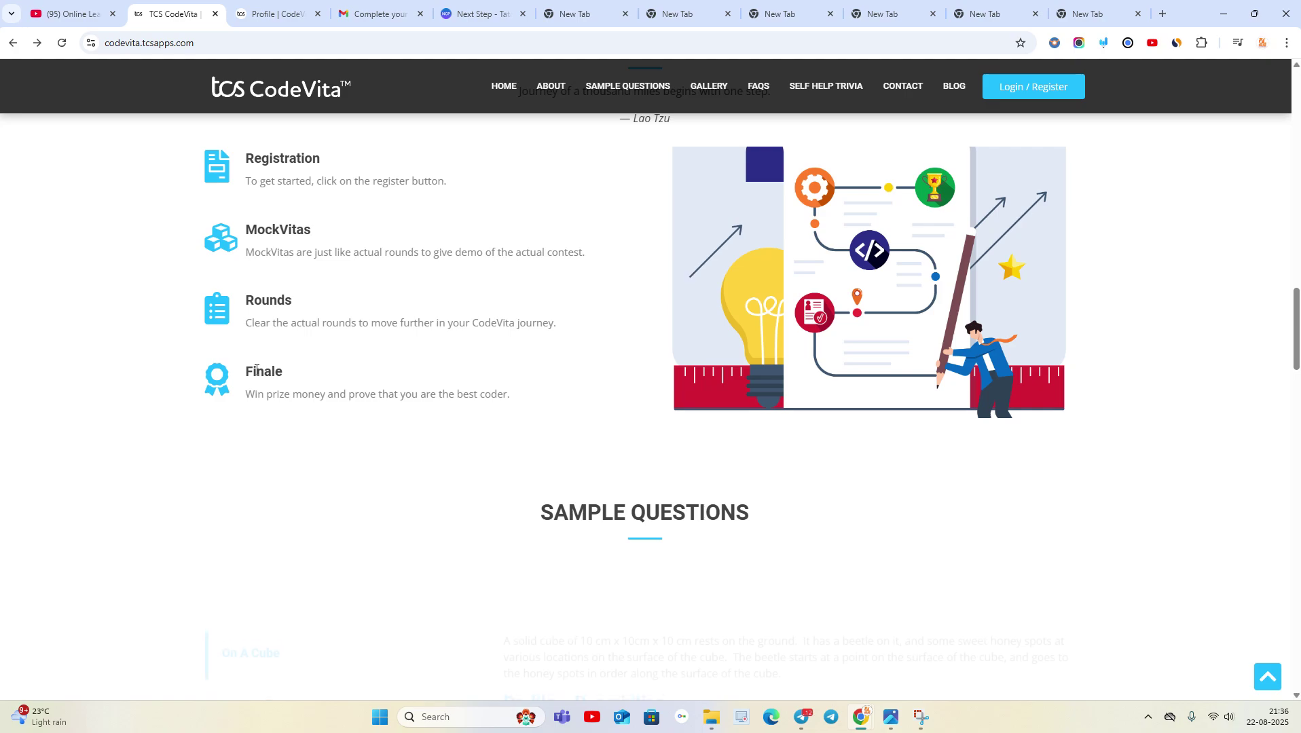
scroll(263, 401, "down", 4)
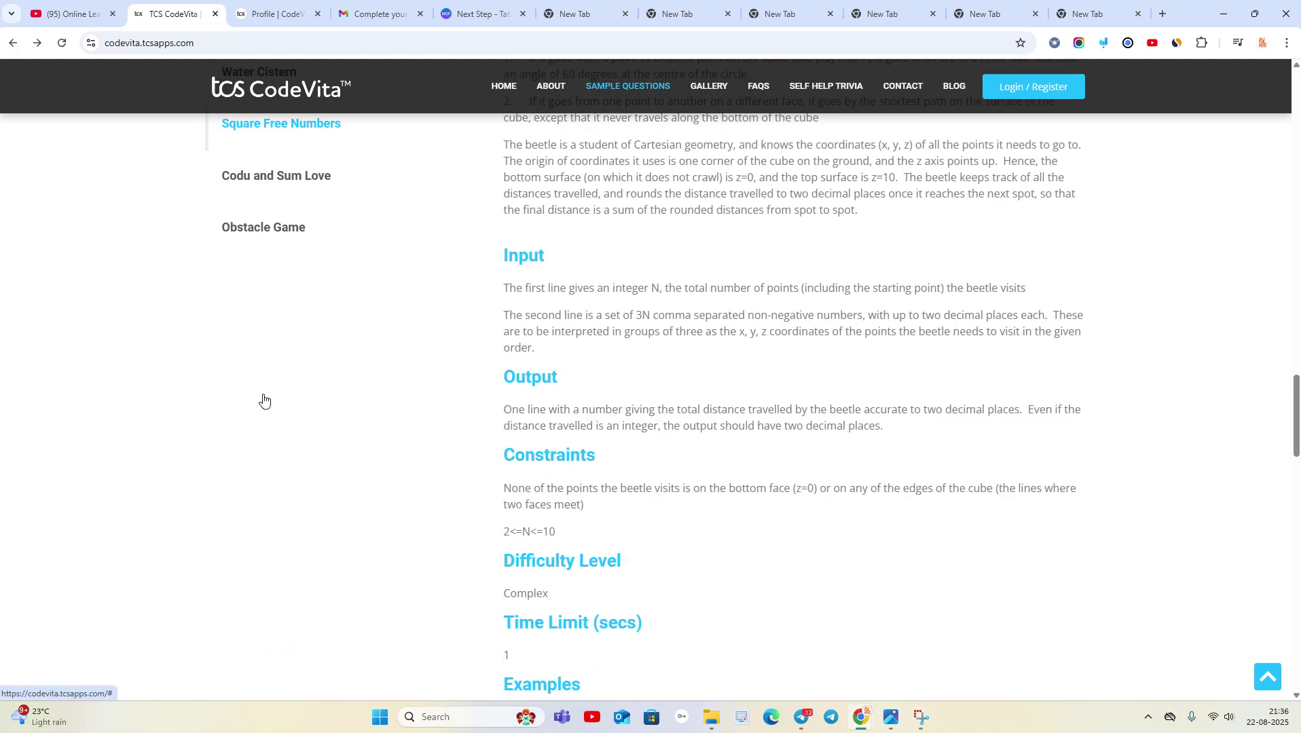
scroll(265, 402, "up", 20)
scroll(268, 398, "up", 5)
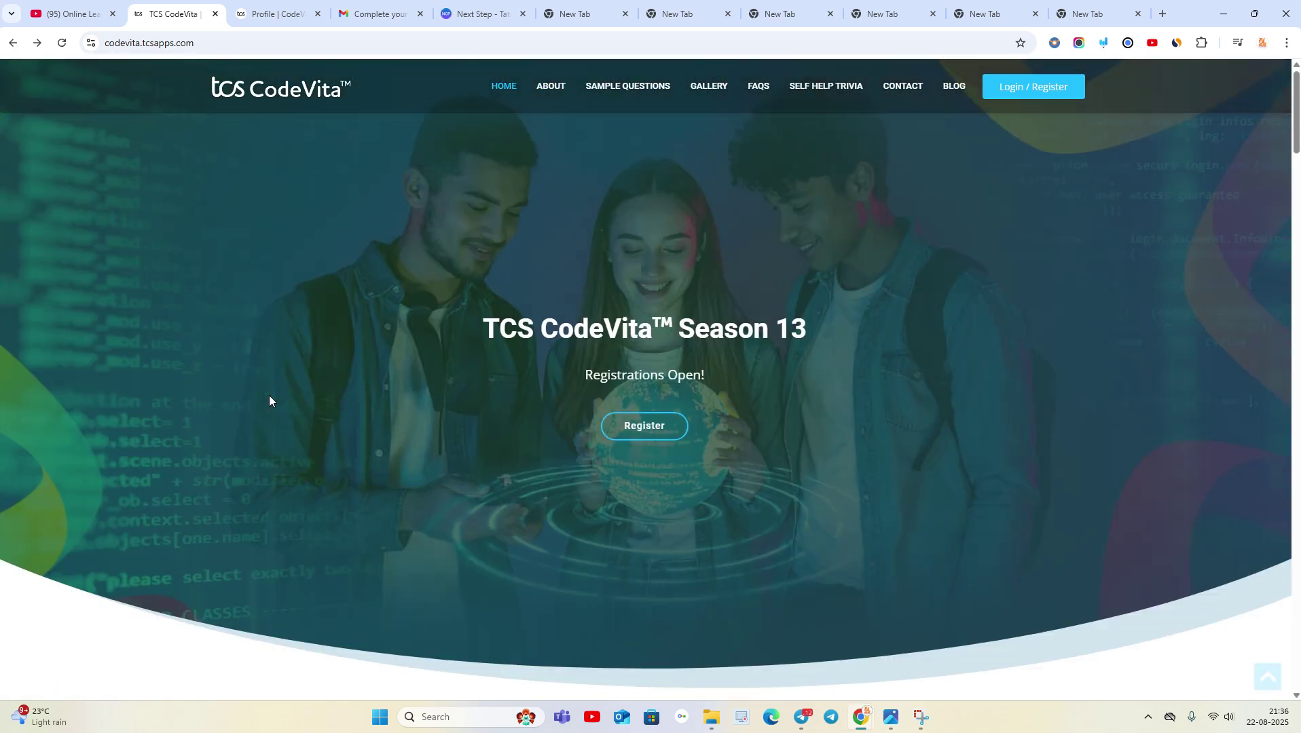
left_click(68, 13)
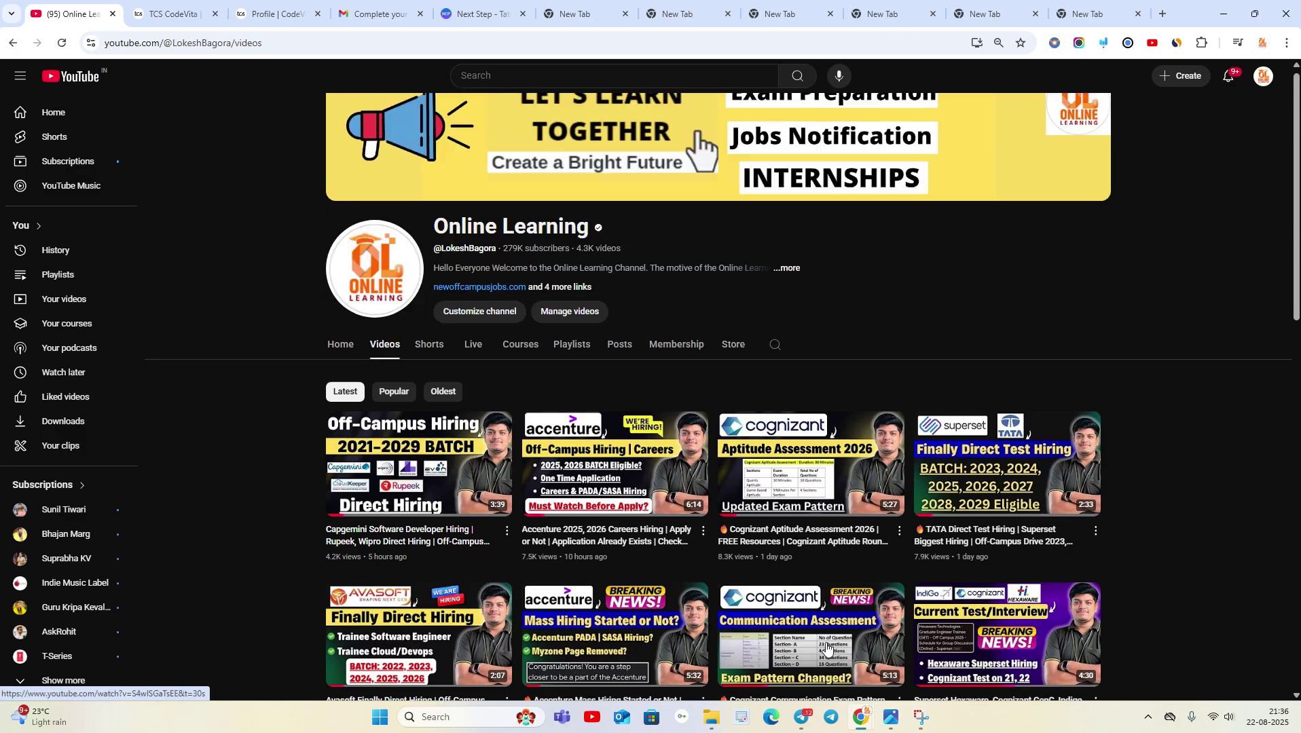
left_click(890, 717)
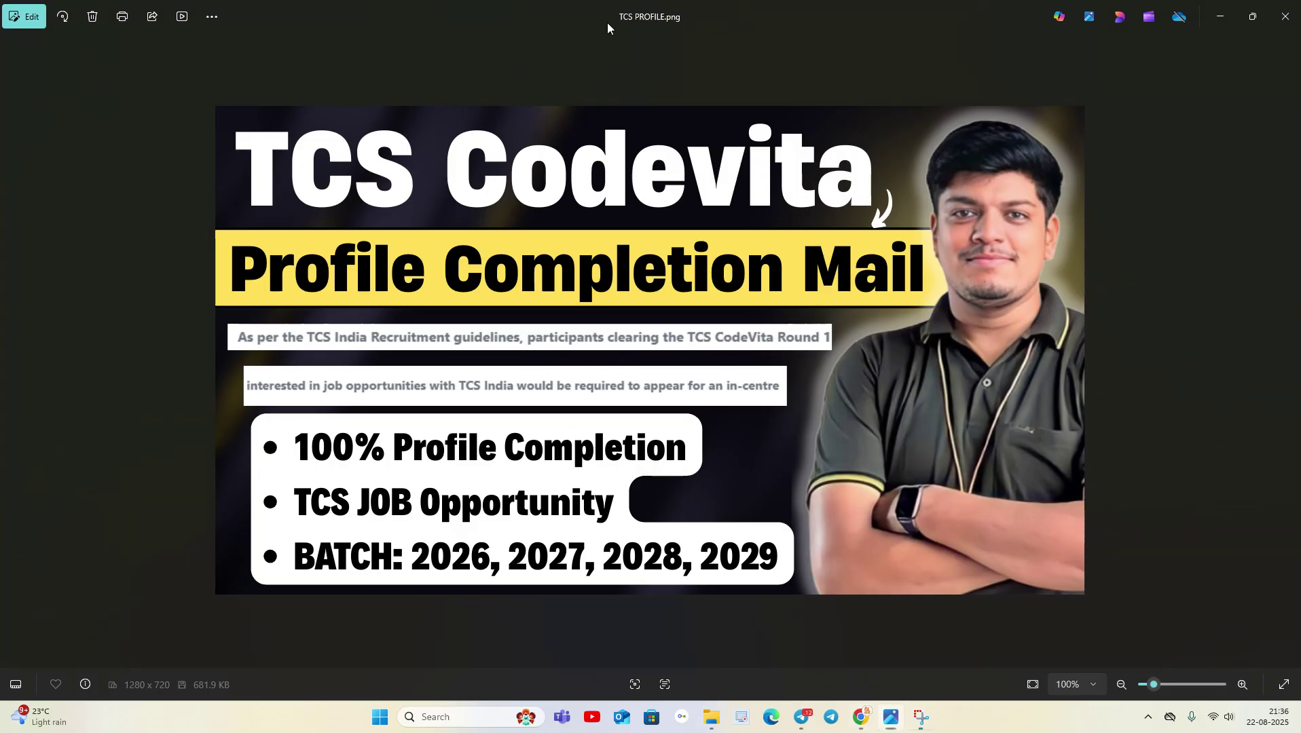